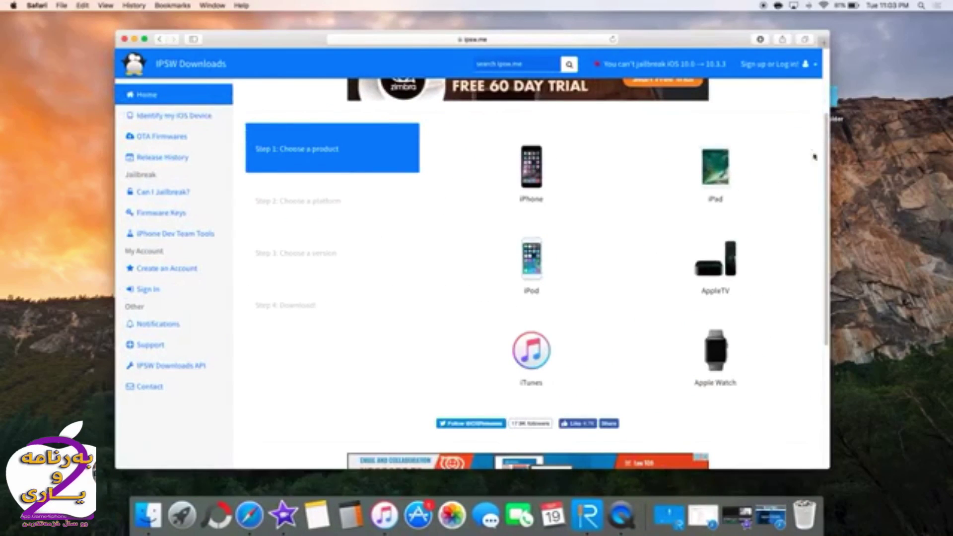
# - Open the iOS 10.3.3 (14G60) firmware page for iPhone 6 on ipsw.me
pyautogui.click(524, 177)
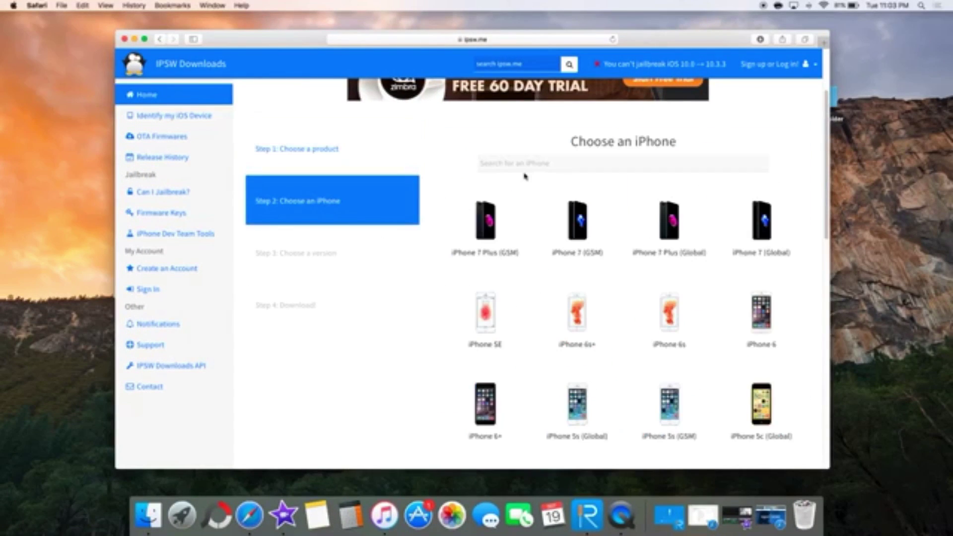
pyautogui.click(751, 295)
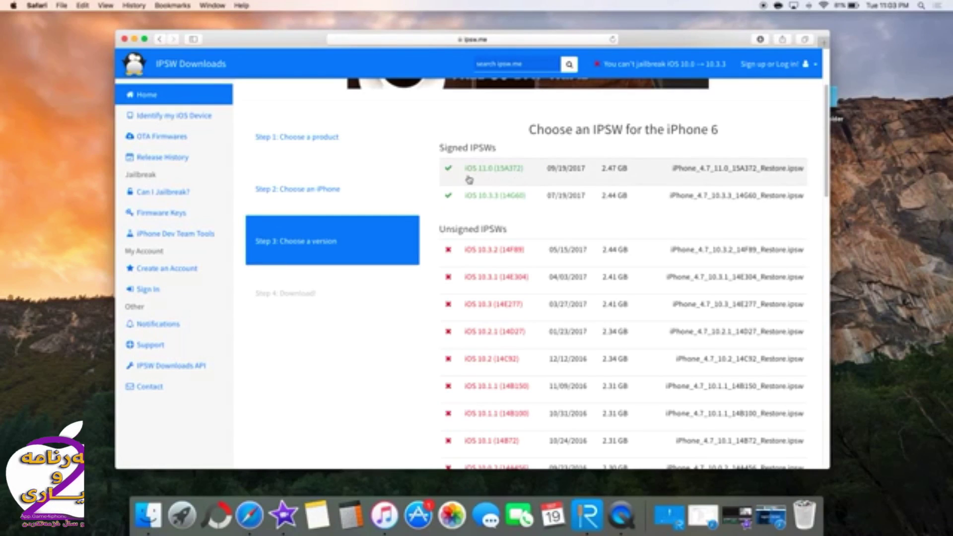
pyautogui.click(488, 205)
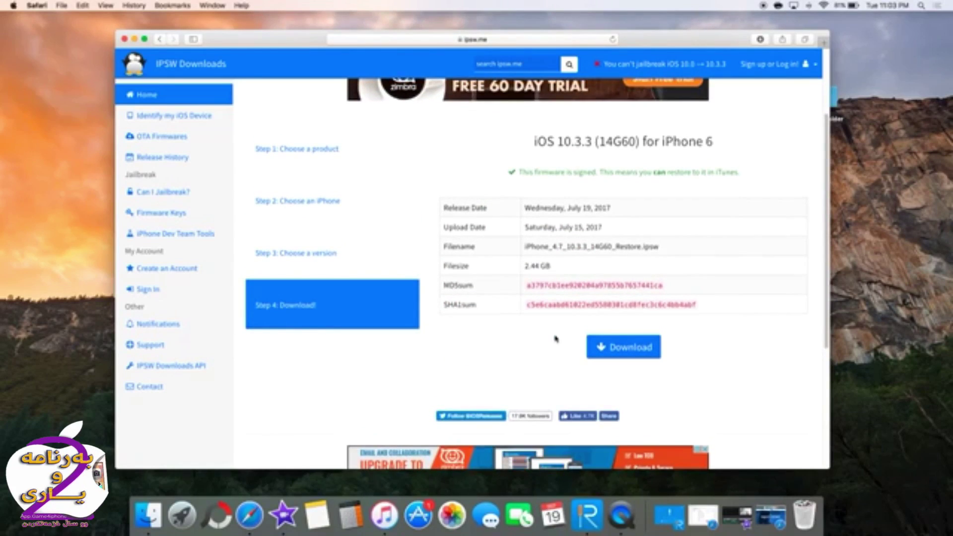
pyautogui.scroll(-1, 556, 339)
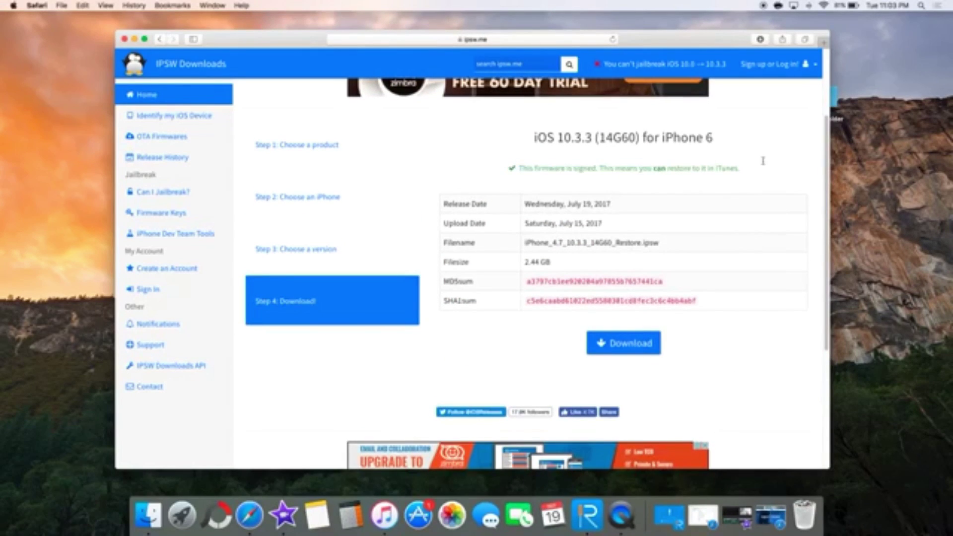
# - Download the iOS 10.3.3 IPSW and drag it from Downloads onto the desktop
pyautogui.moveTo(514, 169); pyautogui.dragTo(760, 172)
pyautogui.click(761, 177)
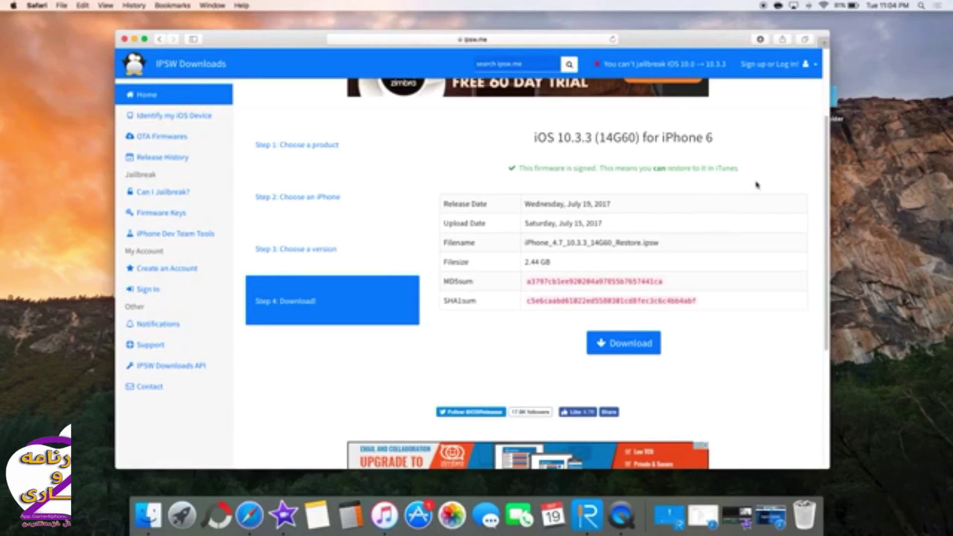
pyautogui.click(628, 342)
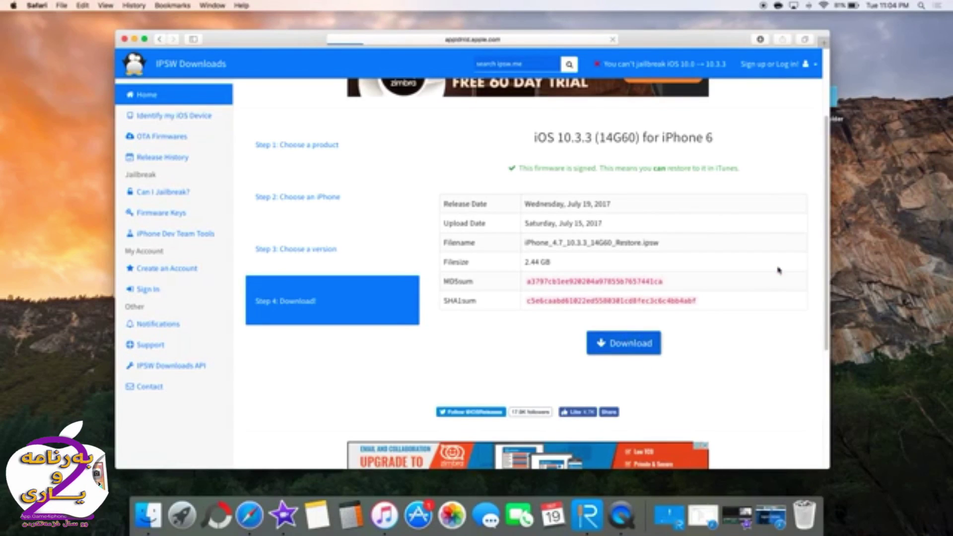
pyautogui.click(763, 39)
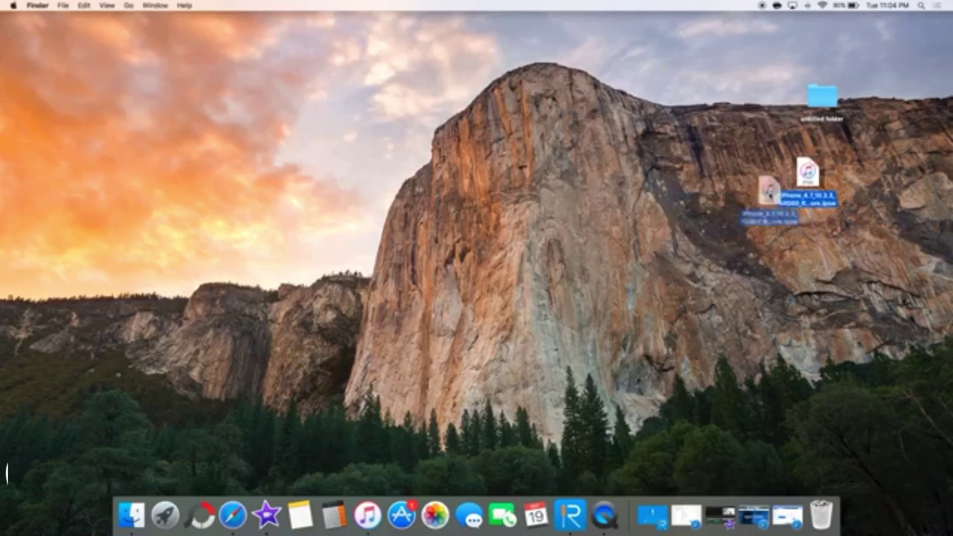
pyautogui.moveTo(805, 179); pyautogui.dragTo(298, 175)
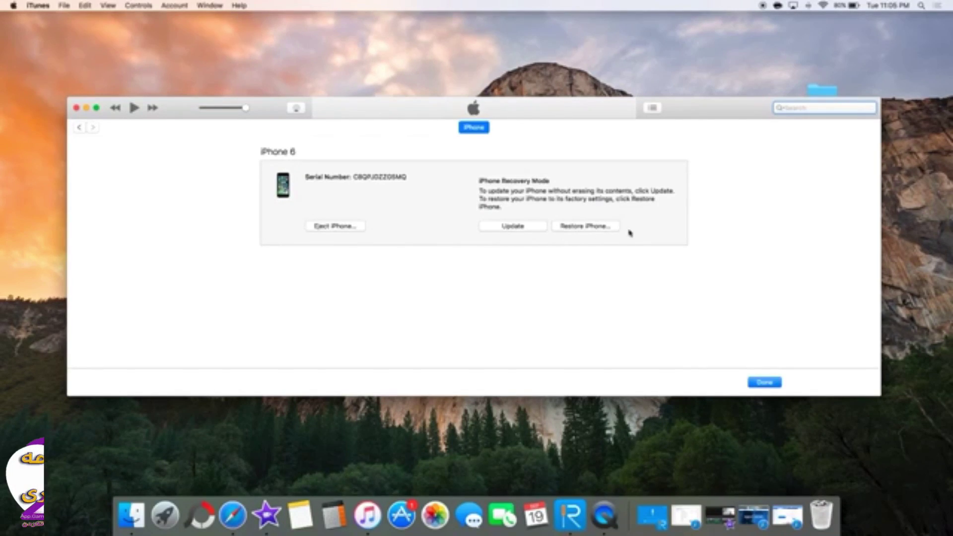
# - Choose iPhone_4.7_10.3.3_14G60_Restore.ipsw from the Desktop as the iTunes update file
pyautogui.keyDown('alt'); pyautogui.click(524, 226); pyautogui.keyUp('alt')
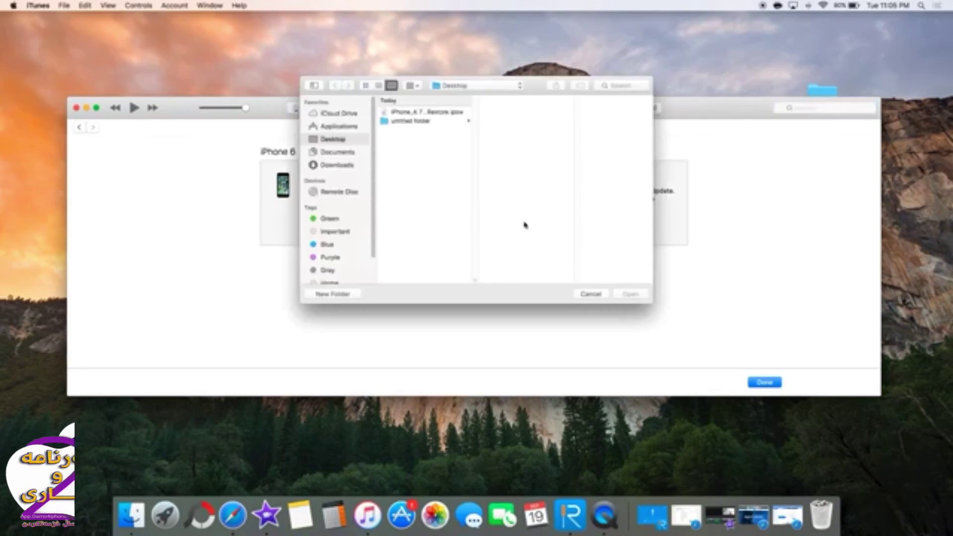
pyautogui.click(442, 113)
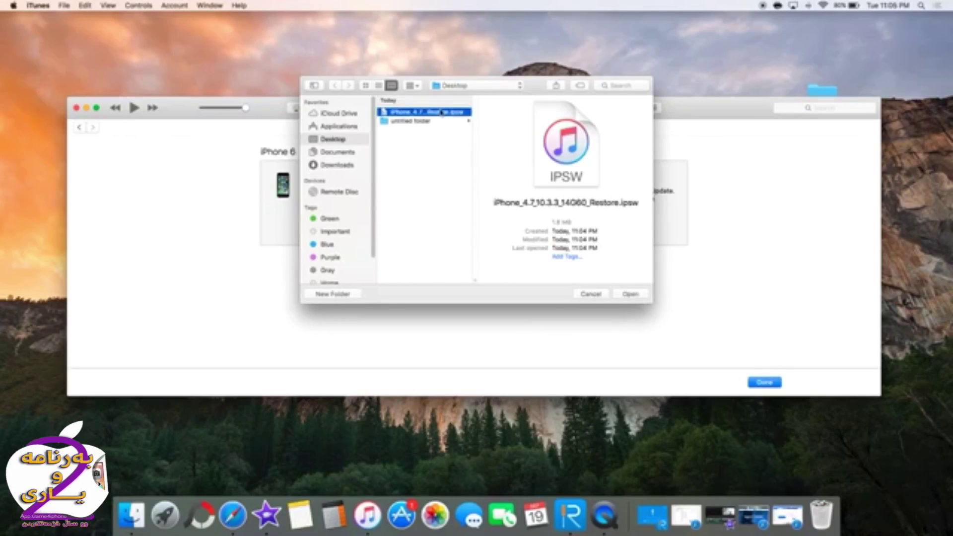
pyautogui.click(628, 296)
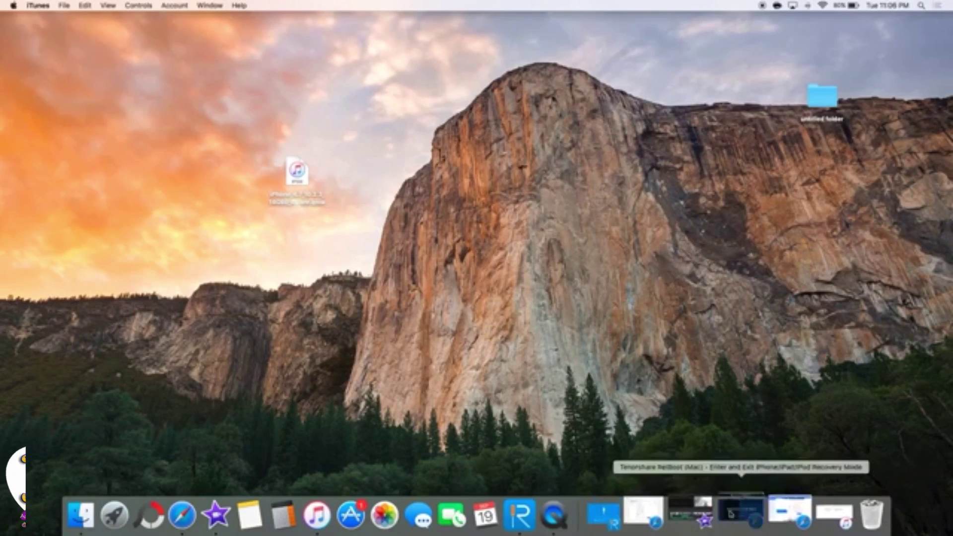
# - Switch to the Tenorshare ReiBoot for Mac page in the browser
pyautogui.click(720, 514)
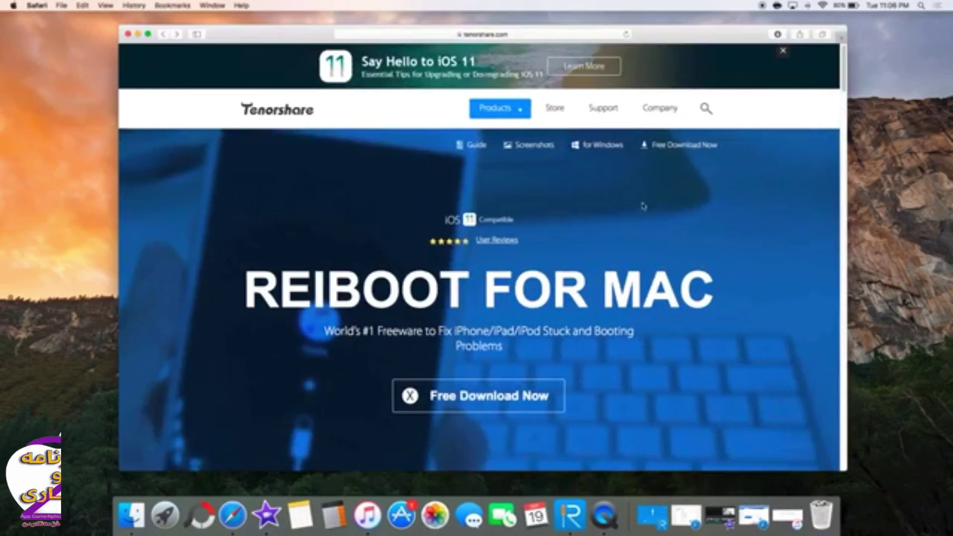
pyautogui.scroll(-2, 645, 206)
pyautogui.scroll(-2, 661, 224)
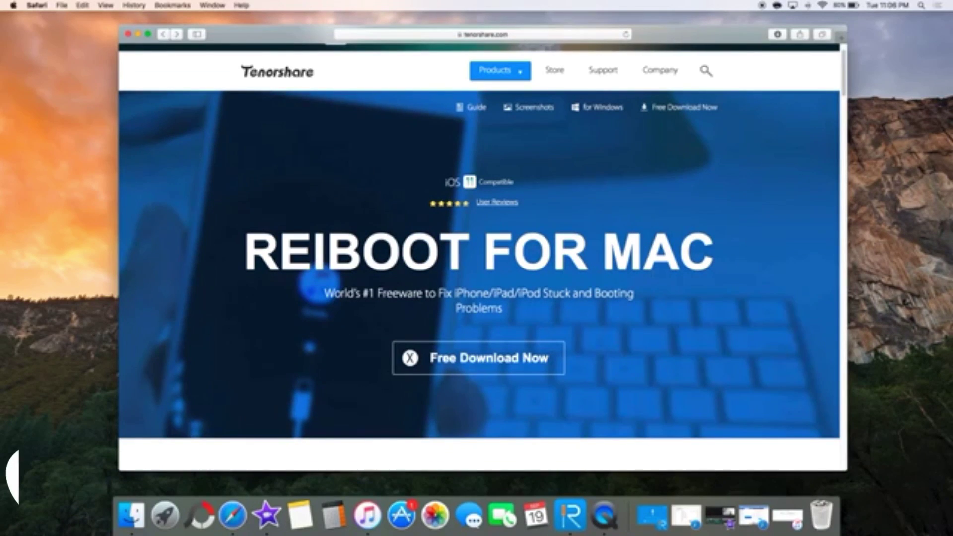
pyautogui.scroll(3, 622, 218)
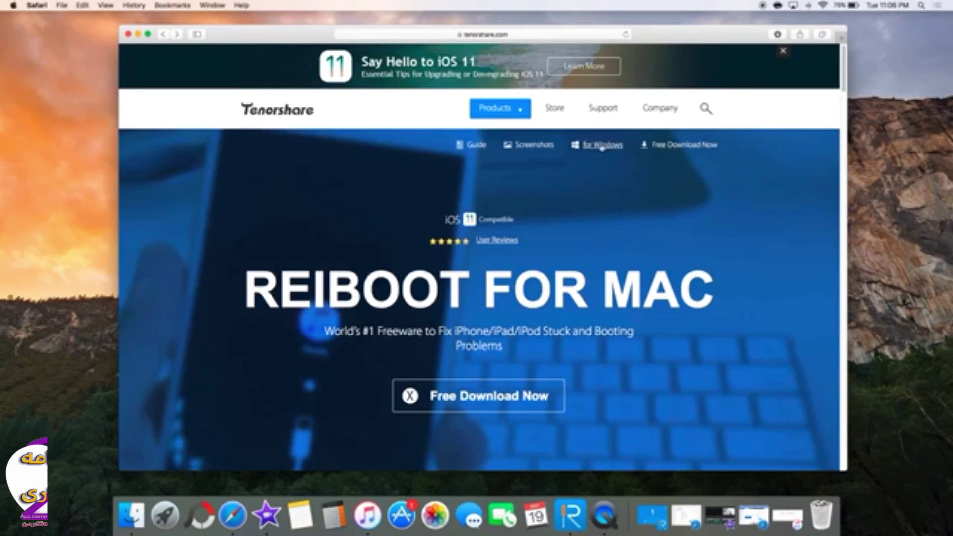
pyautogui.scroll(-3, 469, 395)
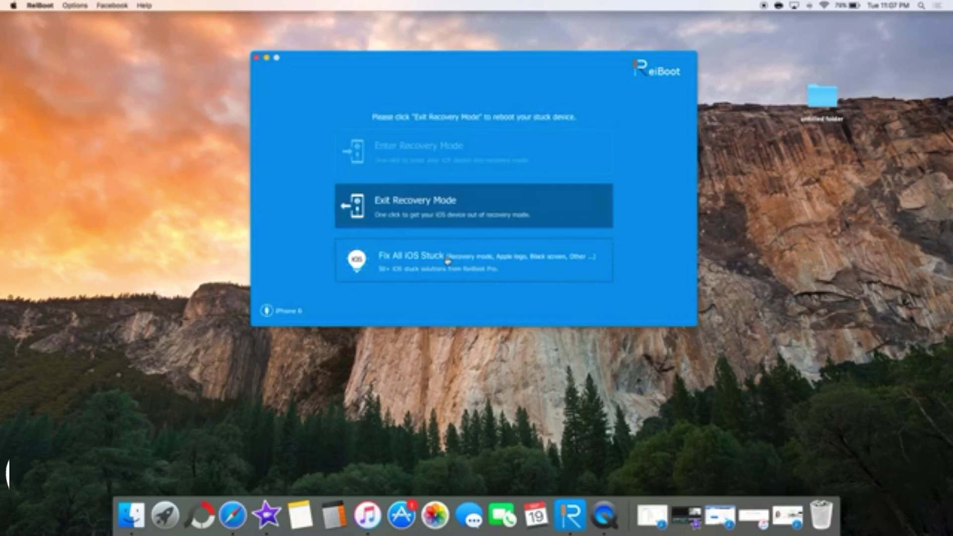
# - Under Fix All iOS Stuck, select the Stuck While Restoring in iTunes issue
pyautogui.click(383, 260)
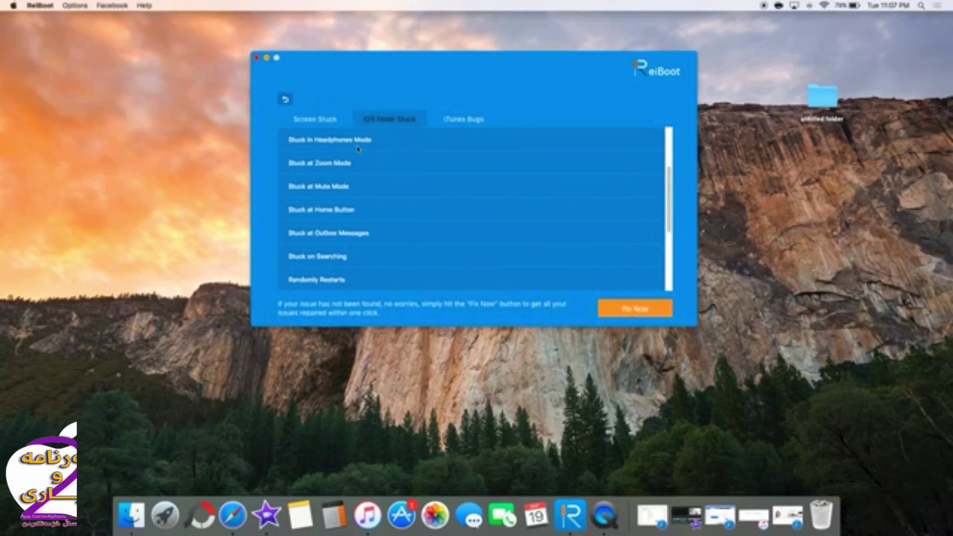
pyautogui.scroll(-4, 354, 253)
pyautogui.scroll(-2, 351, 248)
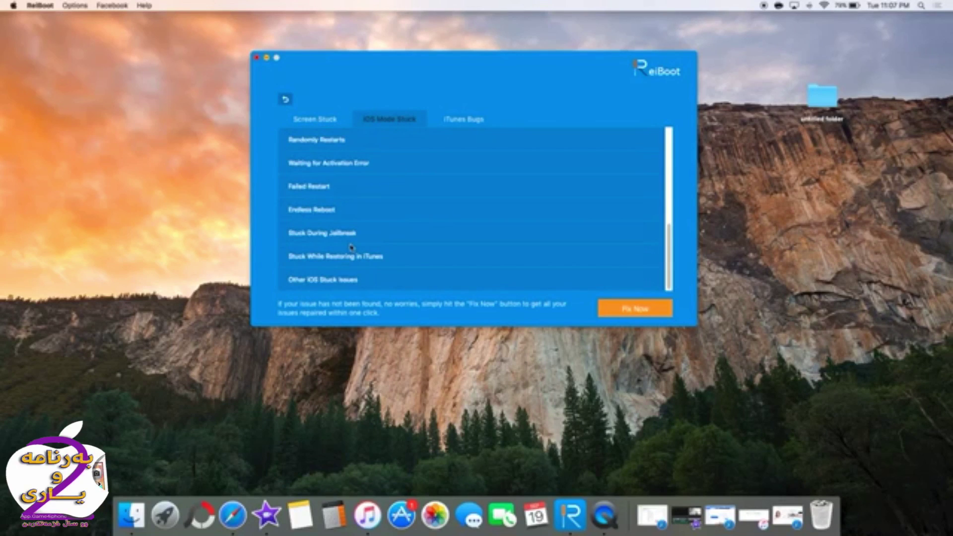
pyautogui.click(307, 258)
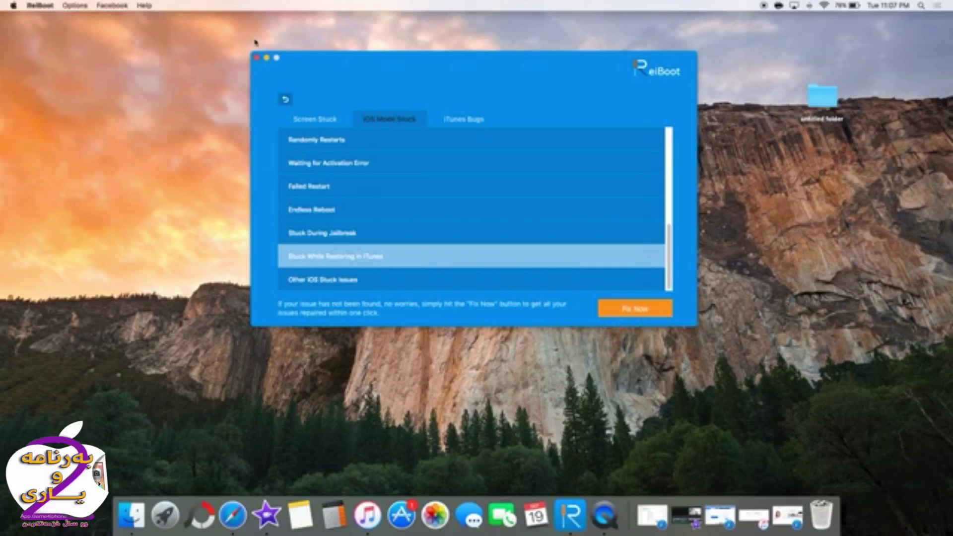
# - Hide ReiBoot, return to iTunes, and cancel the Restore iPhone file chooser
pyautogui.click(267, 57)
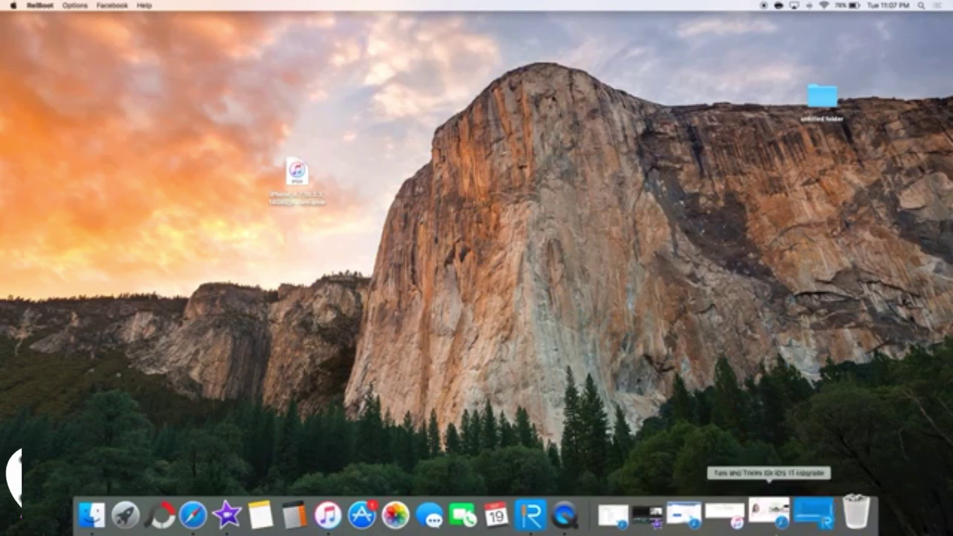
pyautogui.click(722, 514)
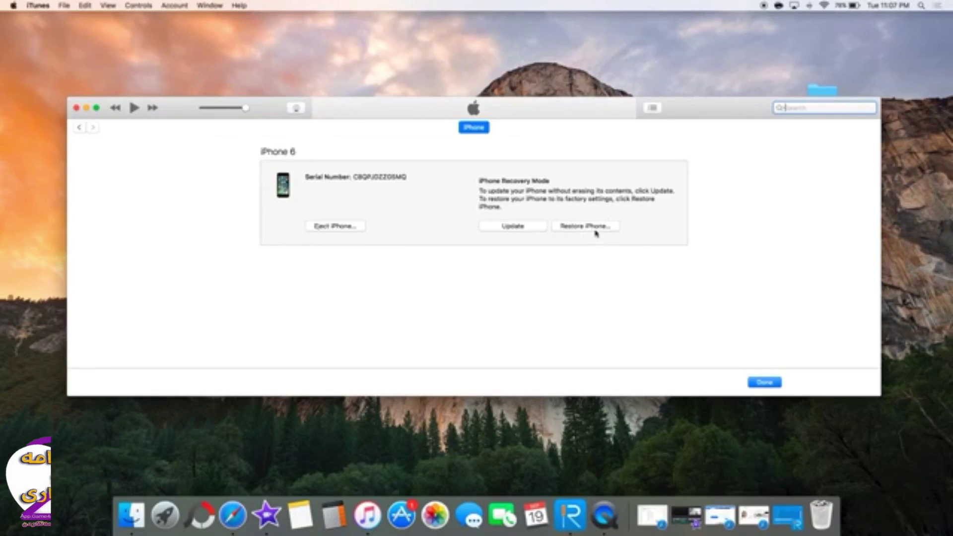
pyautogui.keyDown('alt'); pyautogui.click(586, 225); pyautogui.keyUp('alt')
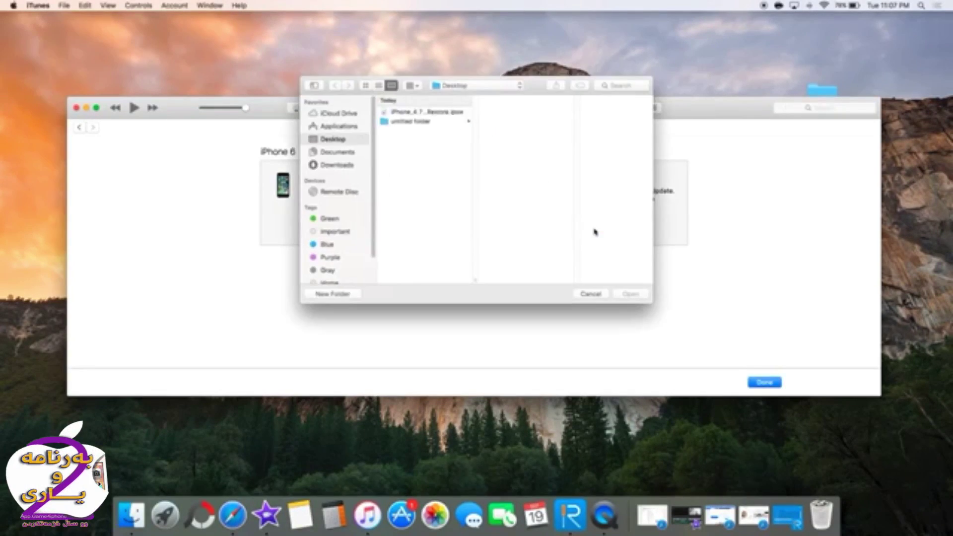
pyautogui.click(591, 295)
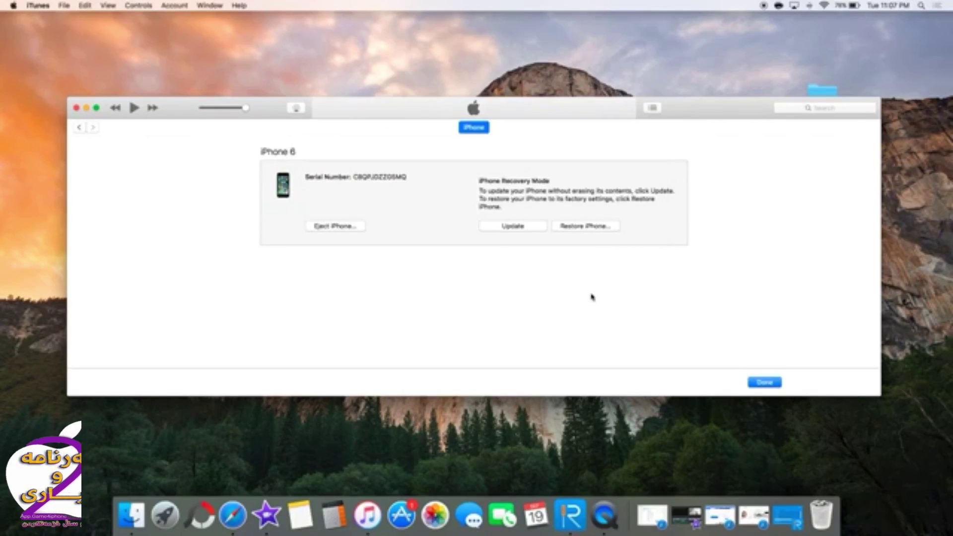